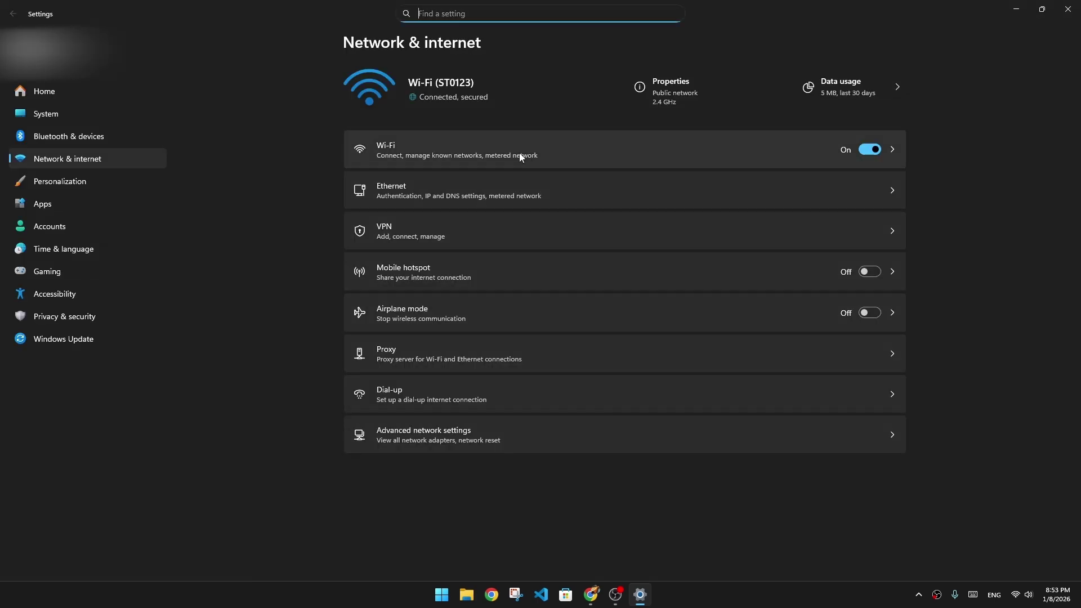
View the list of known Wi-Fi networks, and close Settings
click(526, 154)
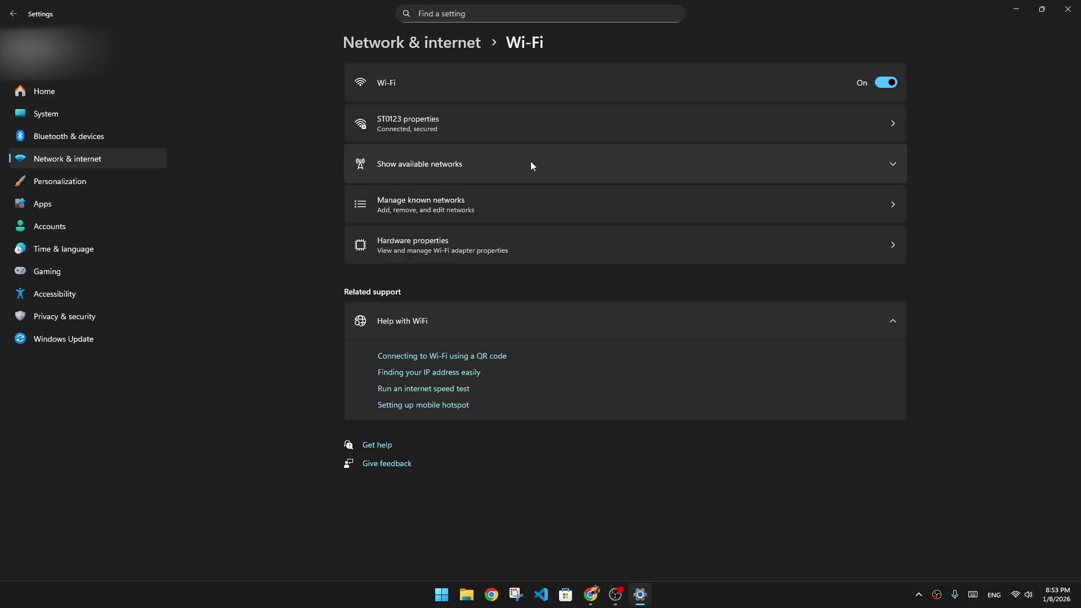
click(524, 209)
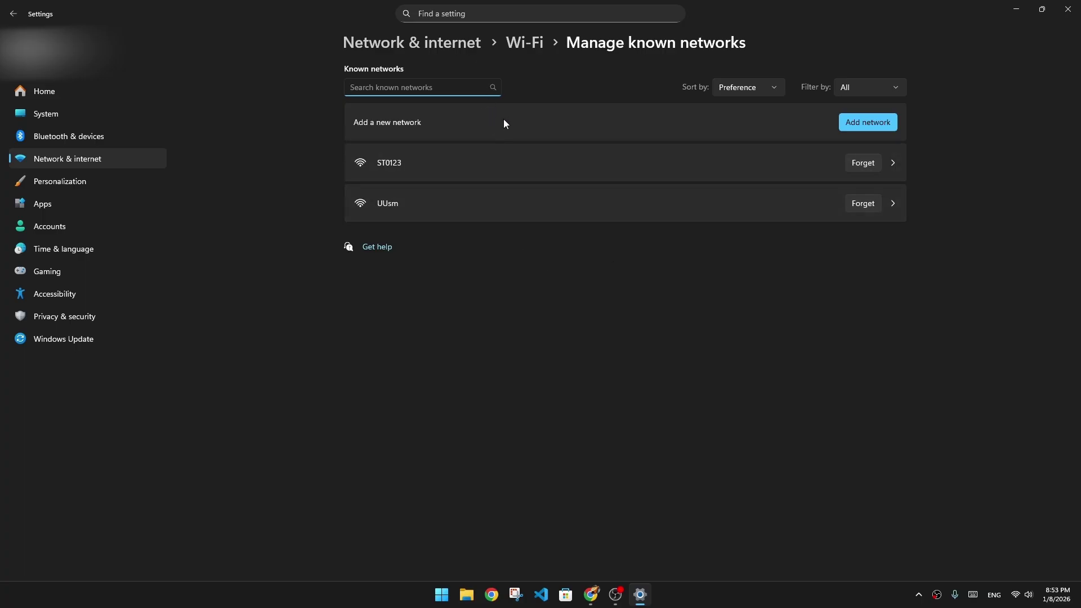
click(1068, 9)
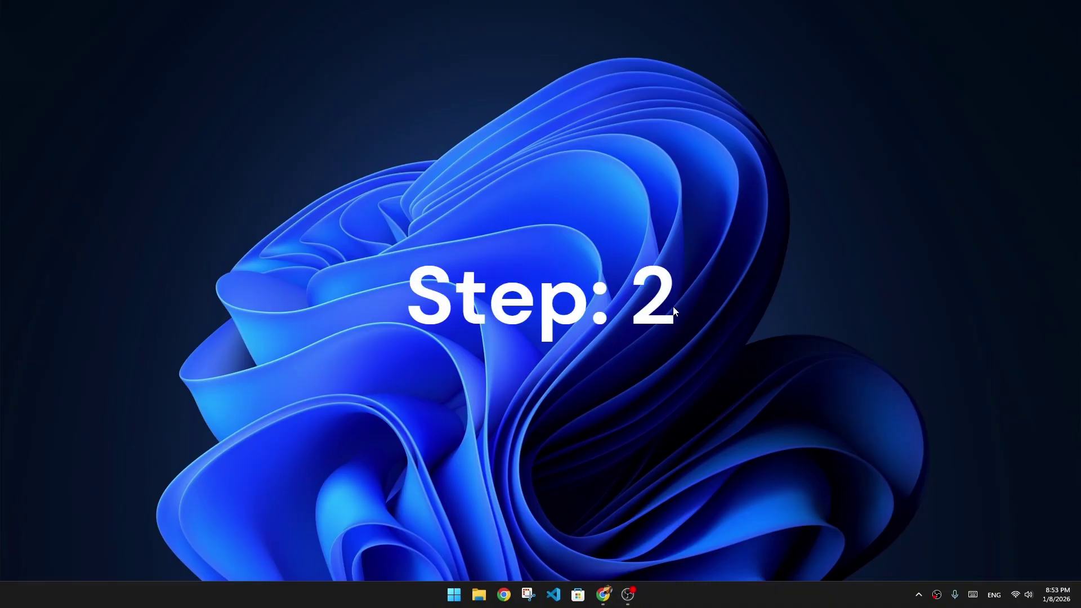
right_click(676, 309)
click(691, 355)
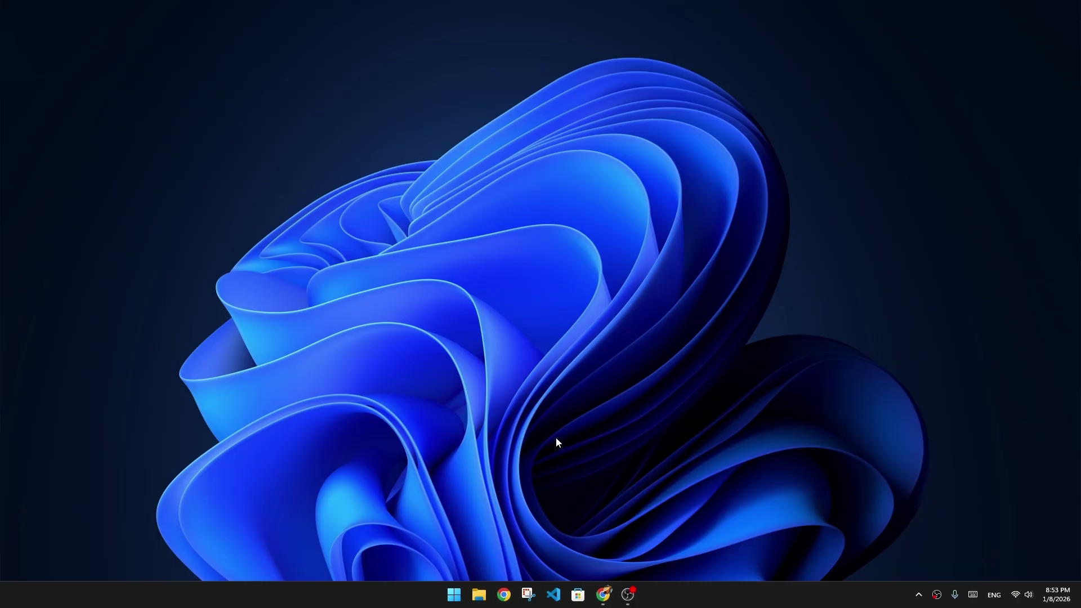
Open Settings, check for new Windows updates, and close Settings
key(super+i)
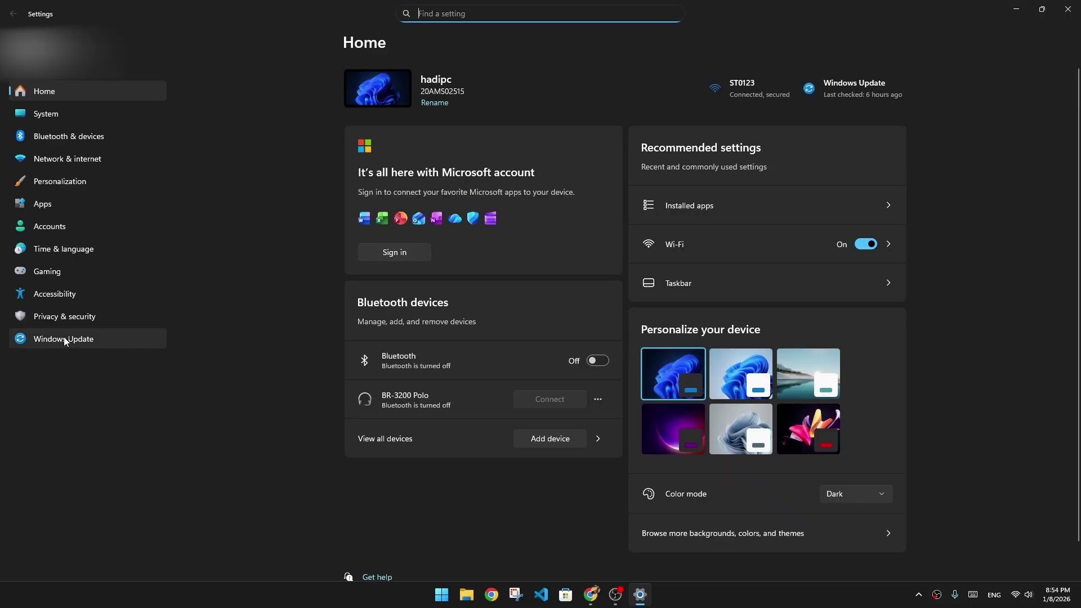
click(50, 340)
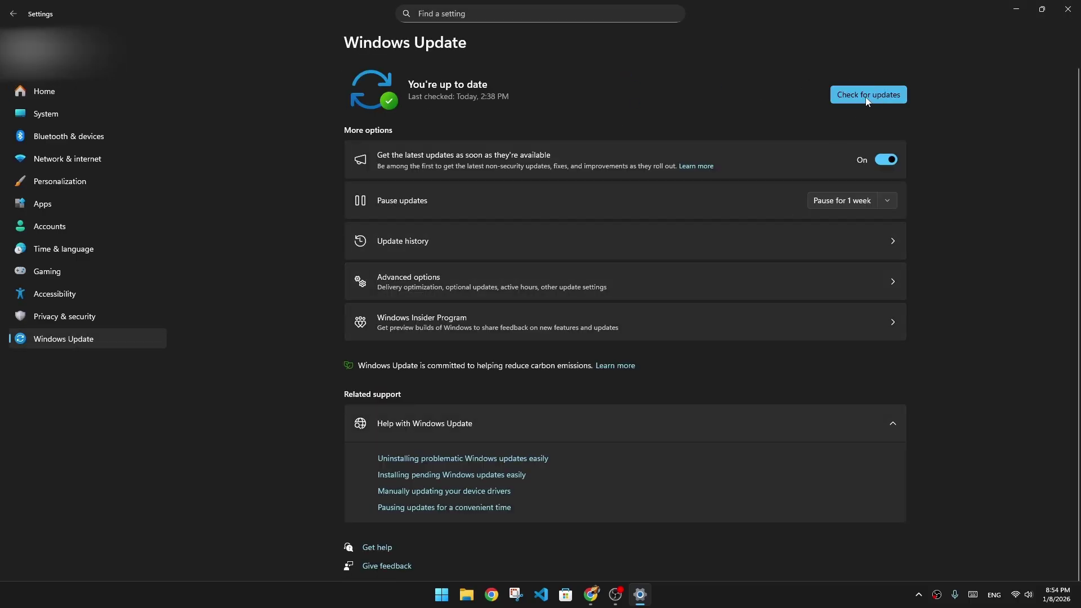
click(865, 97)
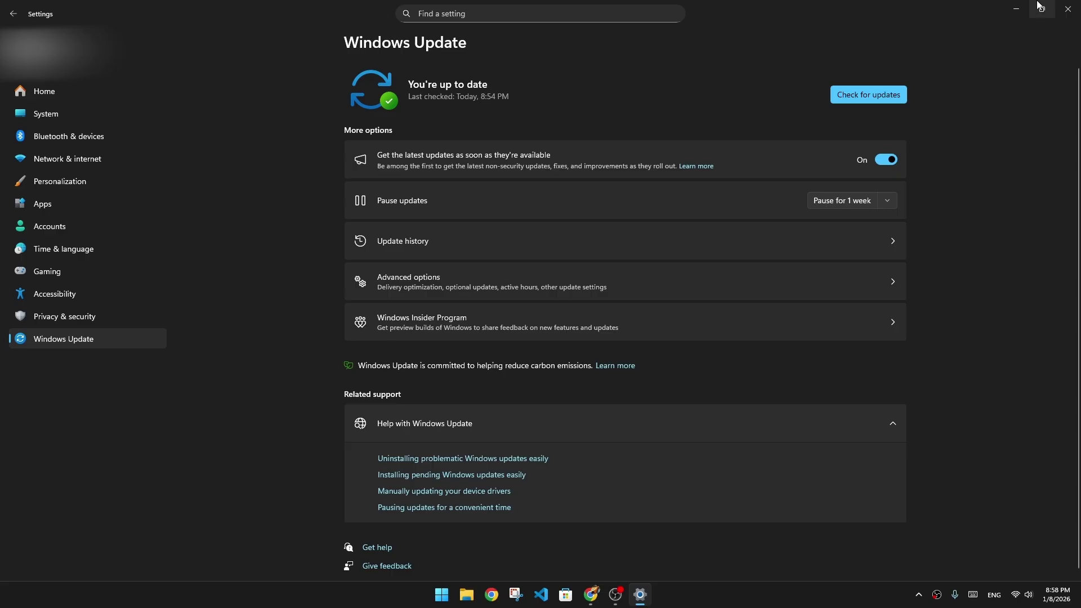
click(1067, 9)
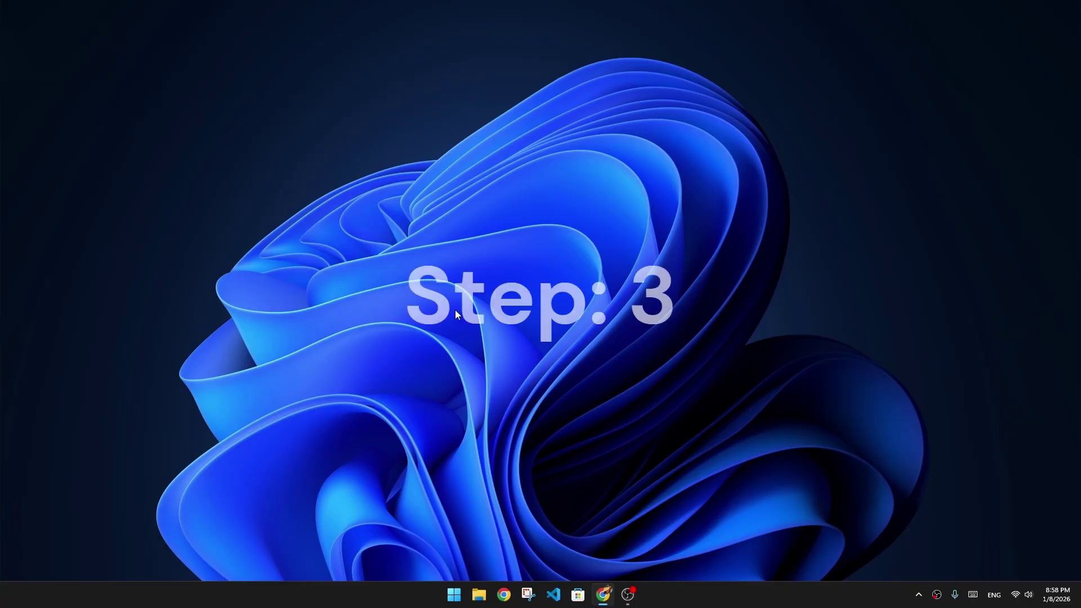
View the driver update options for the Intel(R) Dual Band Wireless-AC 7260 network adapter in Device Manager, and close it without updating
right_click(454, 595)
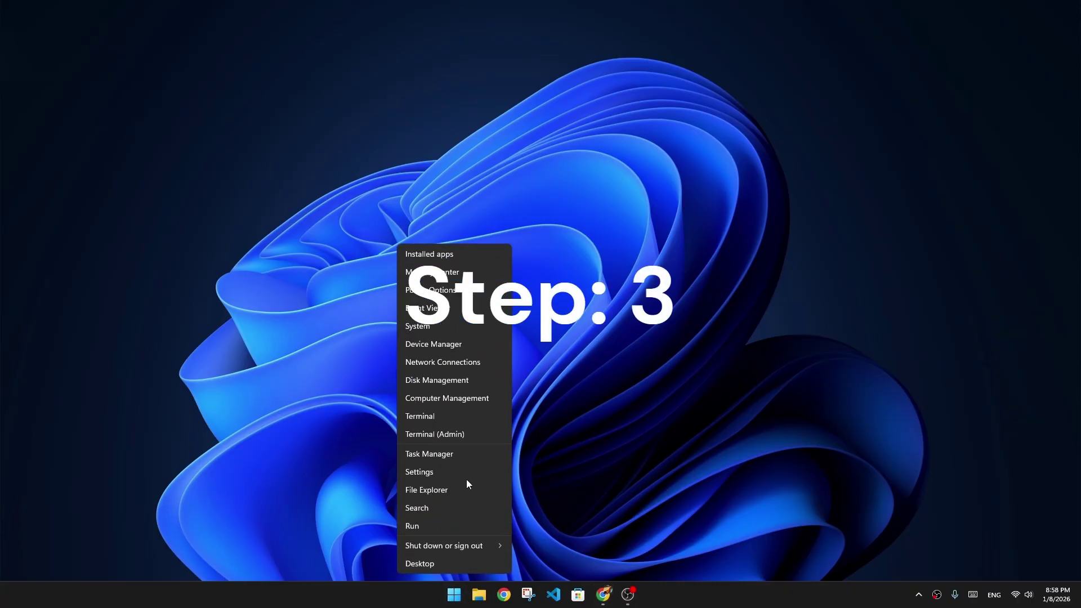
click(424, 346)
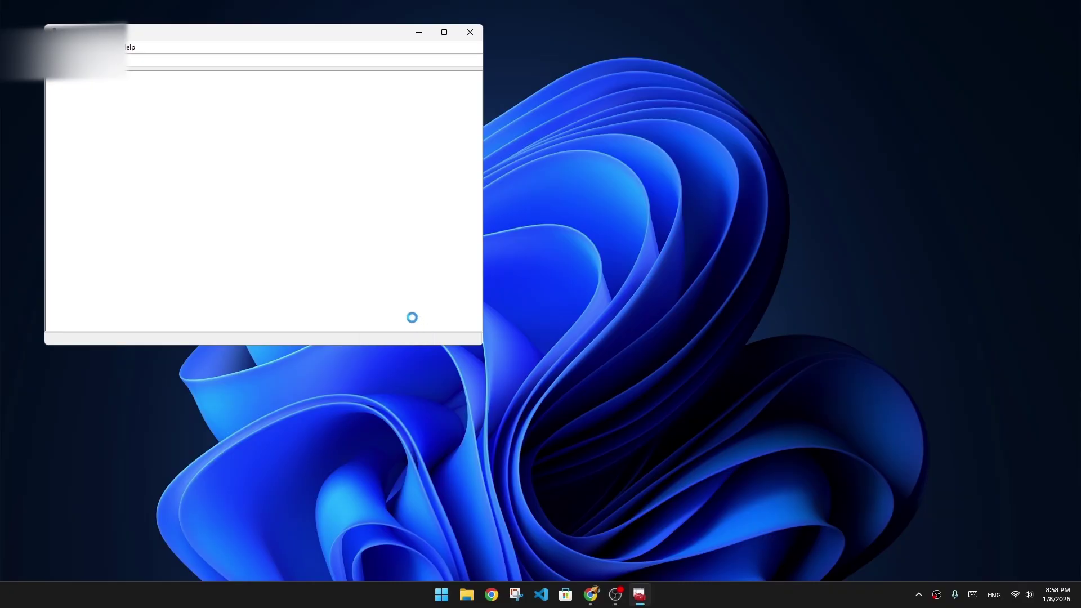
drag(210, 31, 457, 115)
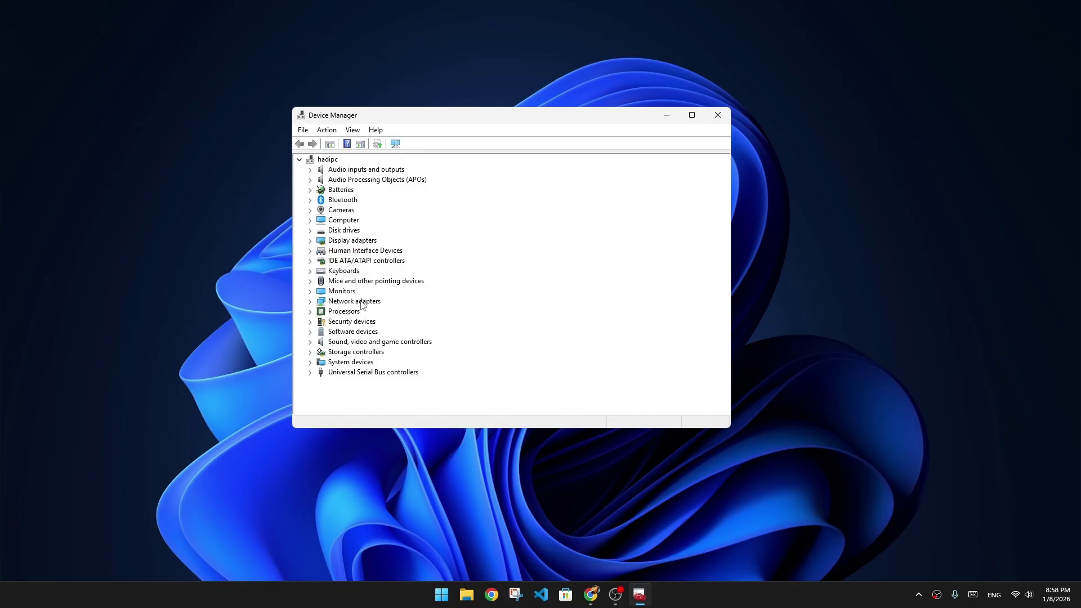
click(310, 302)
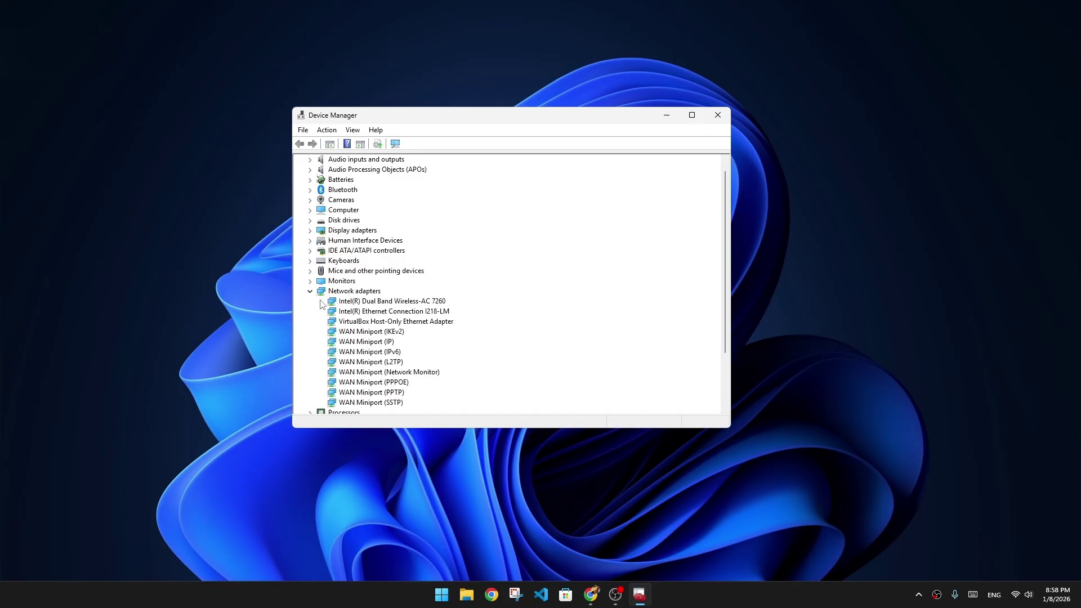
click(364, 303)
right_click(364, 303)
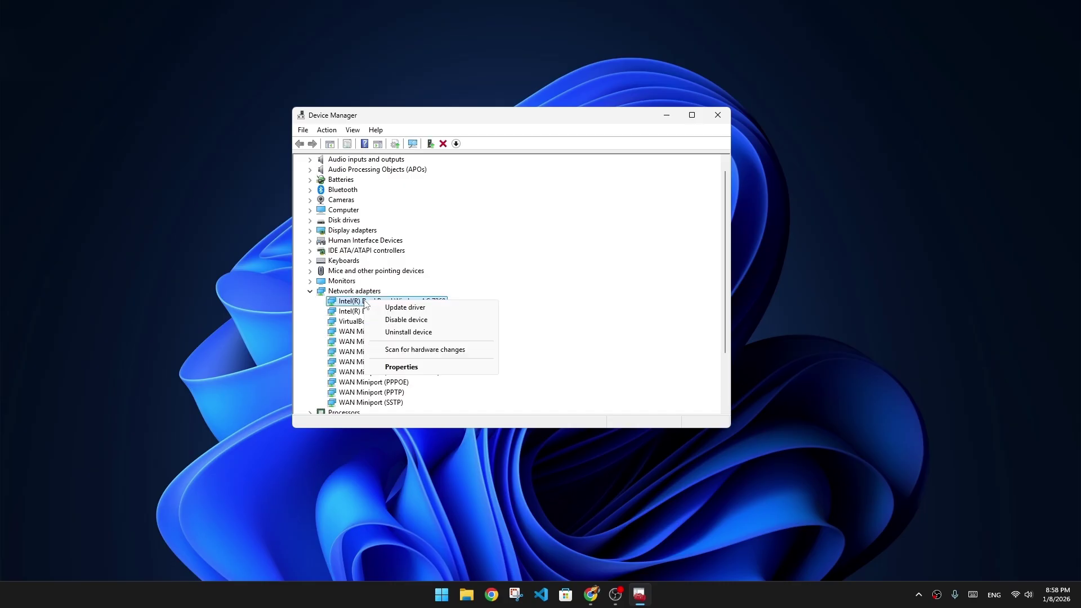
click(406, 310)
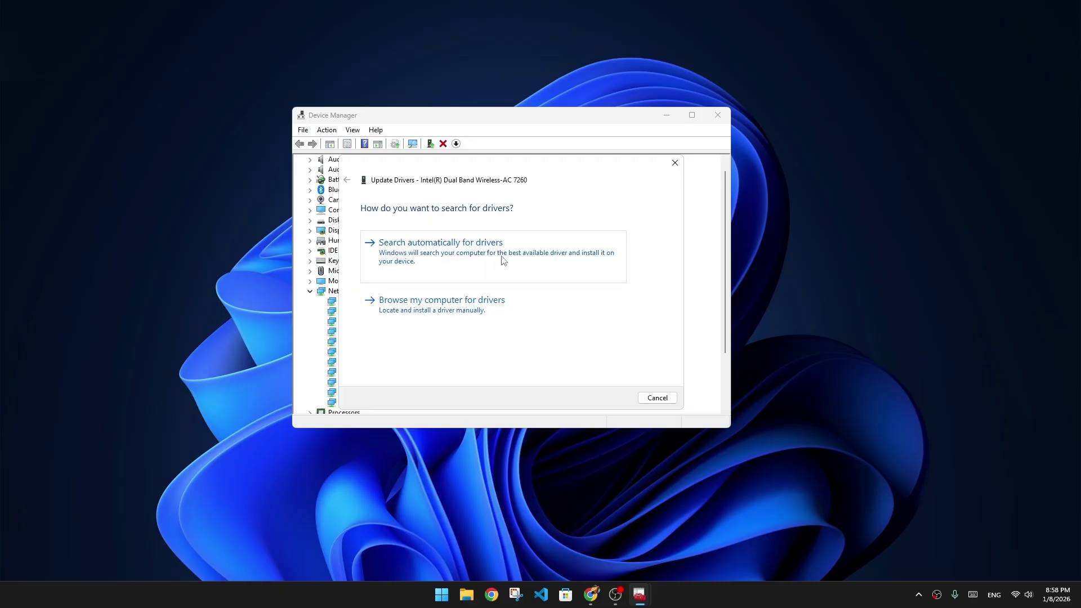
click(675, 163)
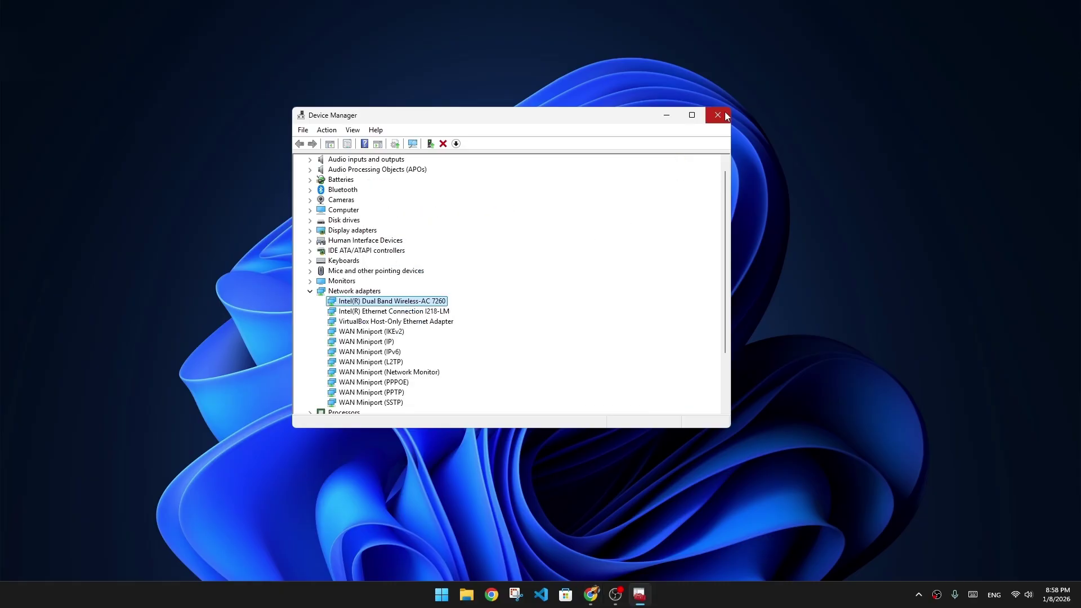
click(723, 112)
right_click(590, 193)
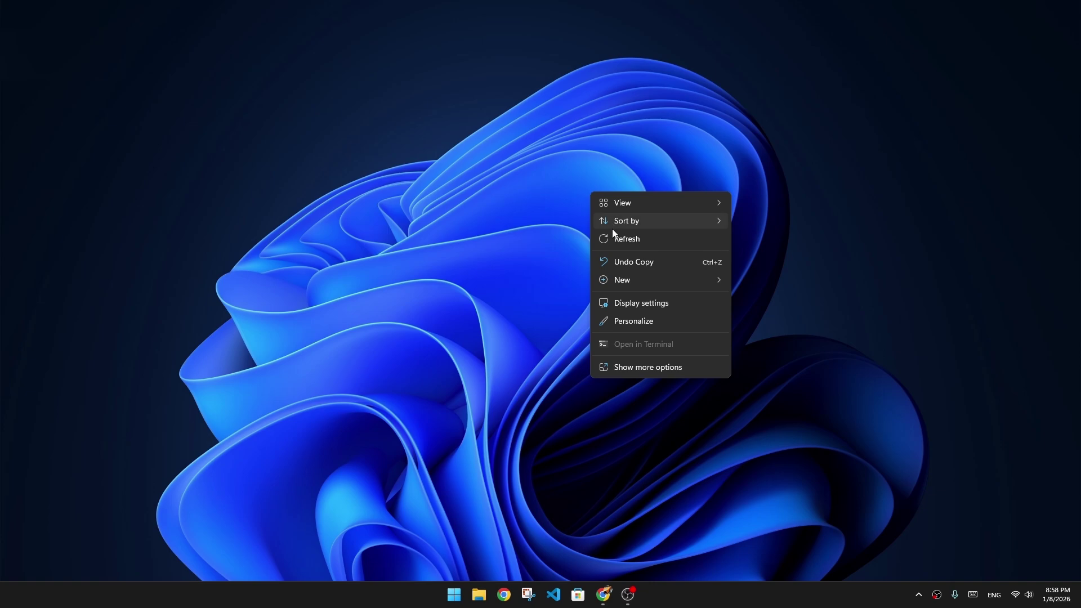
click(622, 236)
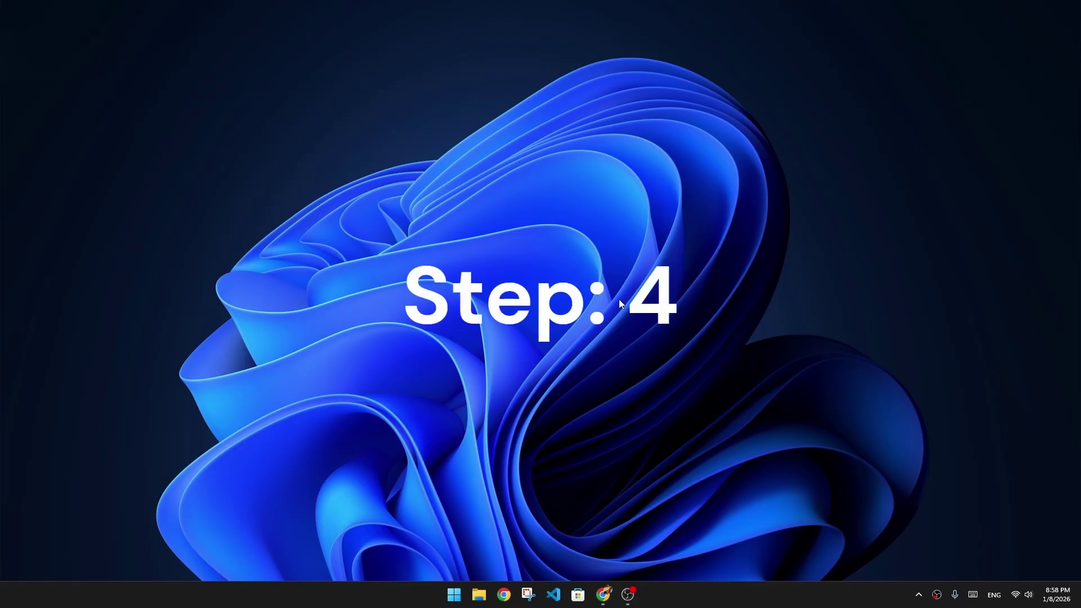
View the power management options of the Intel(R) Dual Band Wireless-AC 7260 adapter in Device Manager, and close it without changes
right_click(453, 594)
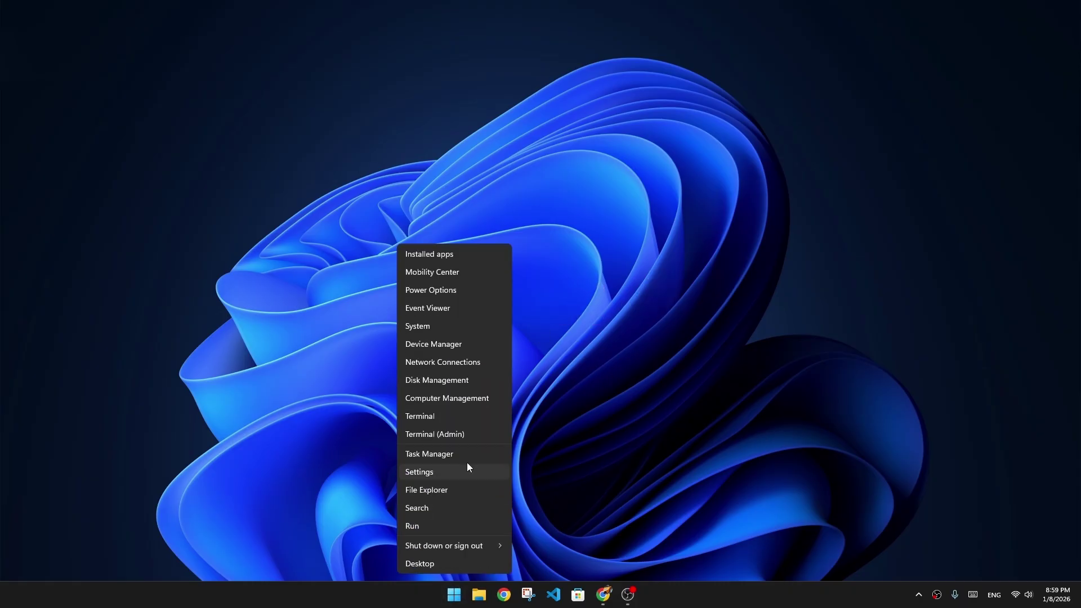
click(434, 344)
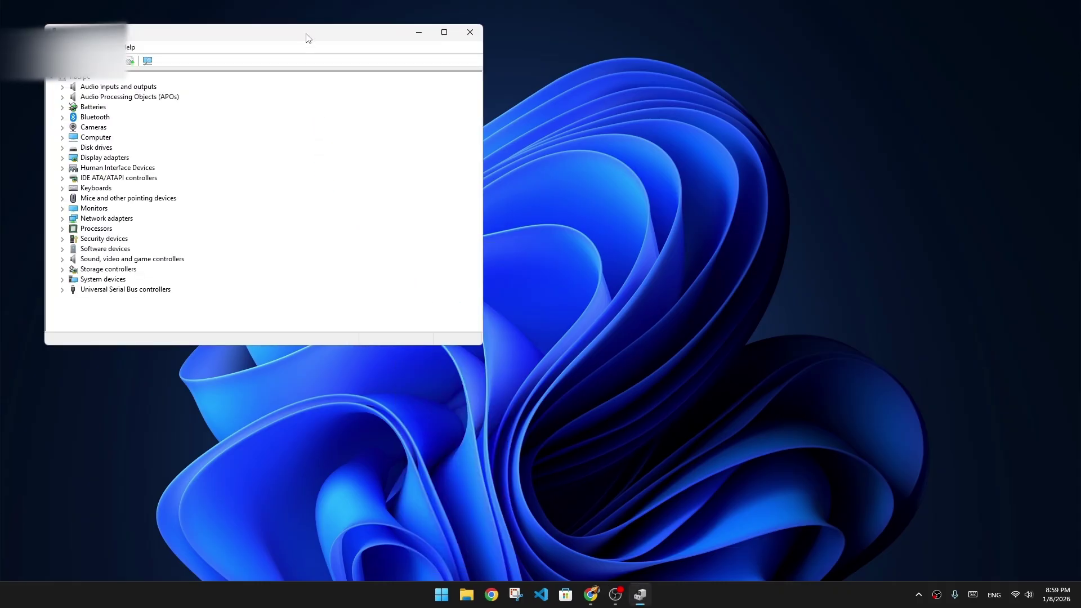
drag(307, 35, 515, 89)
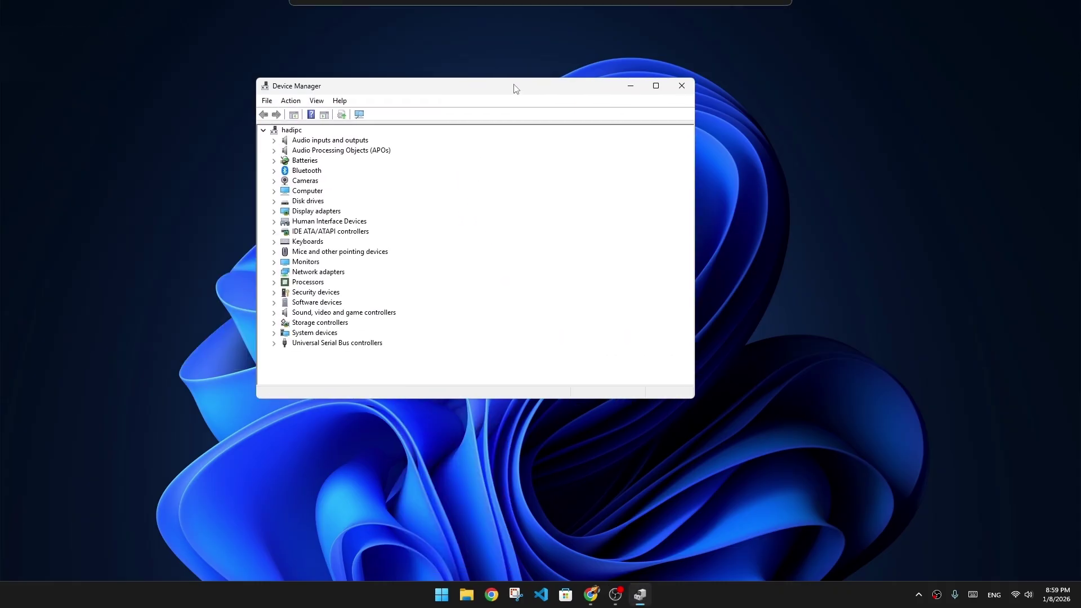
click(274, 273)
click(329, 273)
right_click(330, 273)
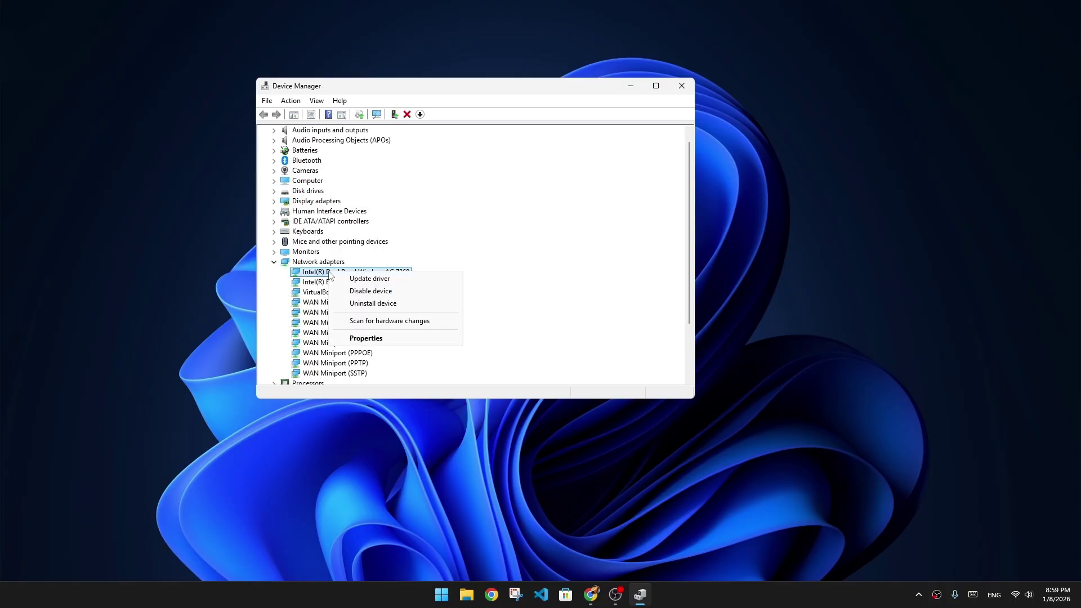
click(376, 341)
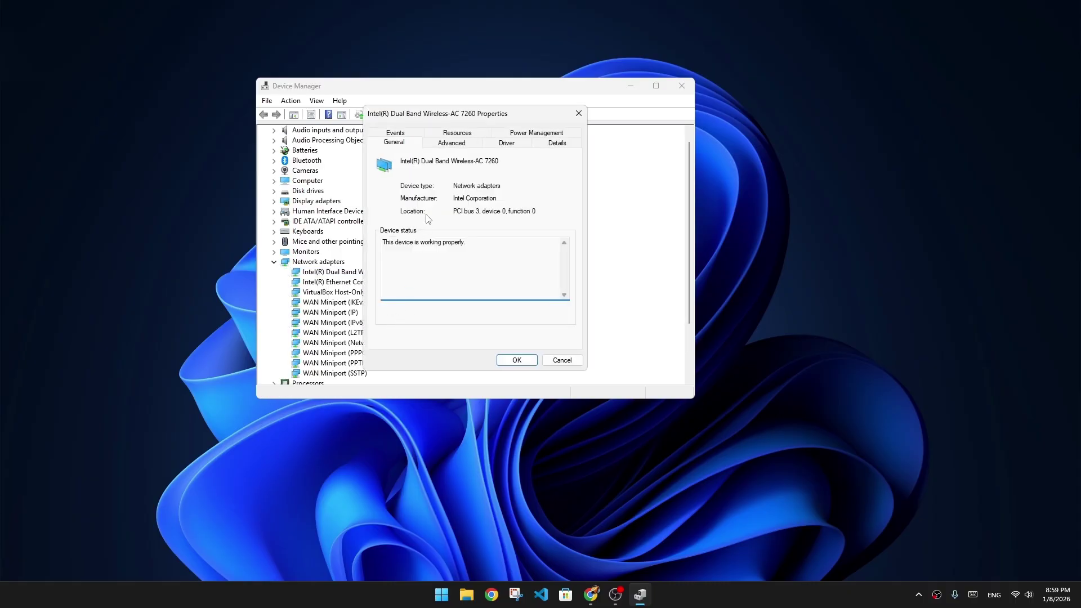
click(531, 133)
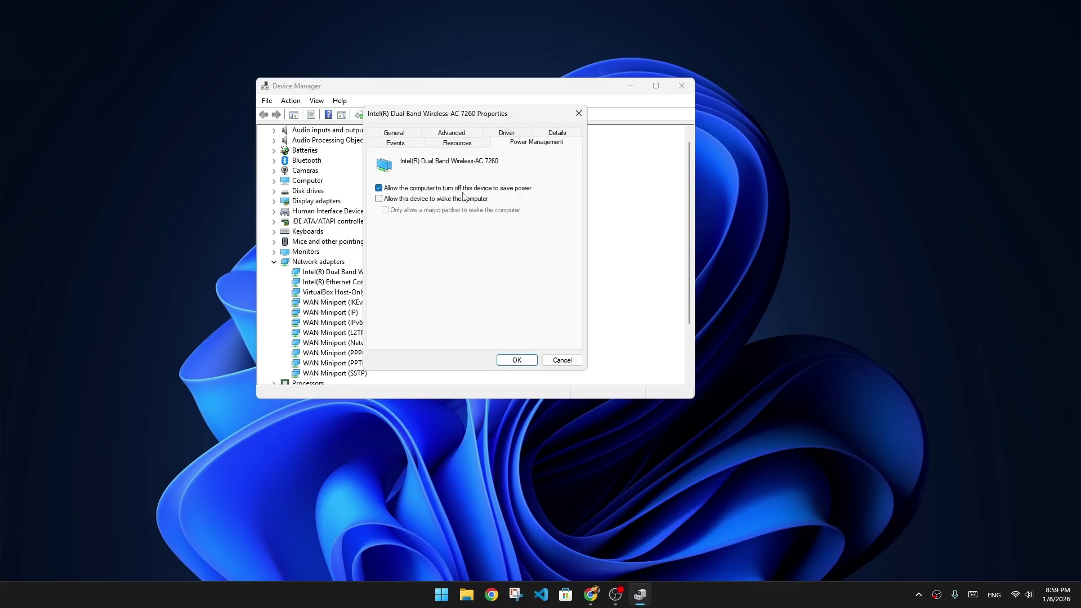
click(561, 360)
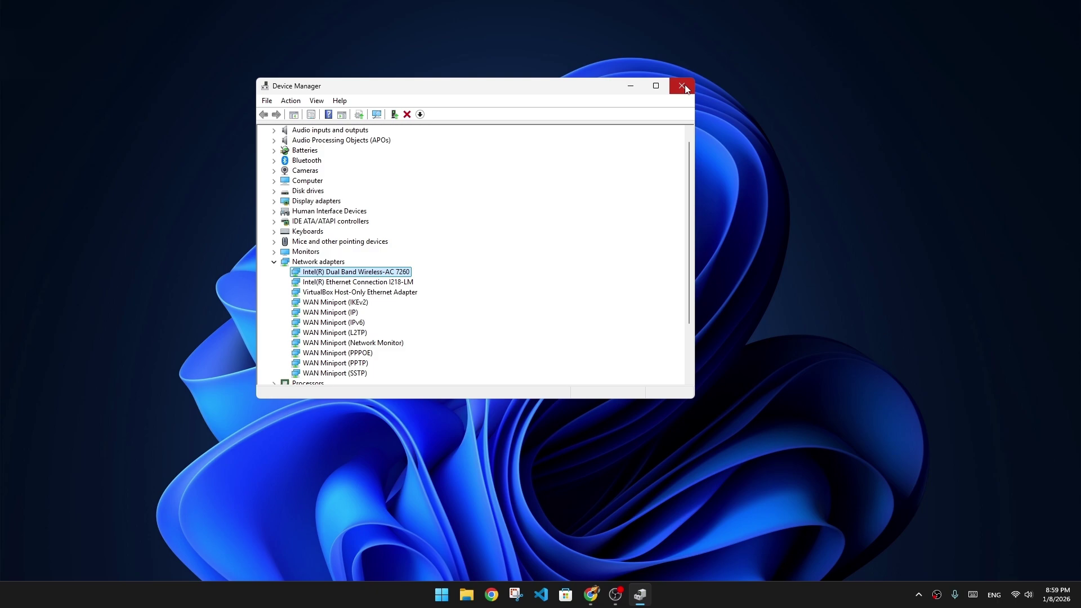
click(681, 85)
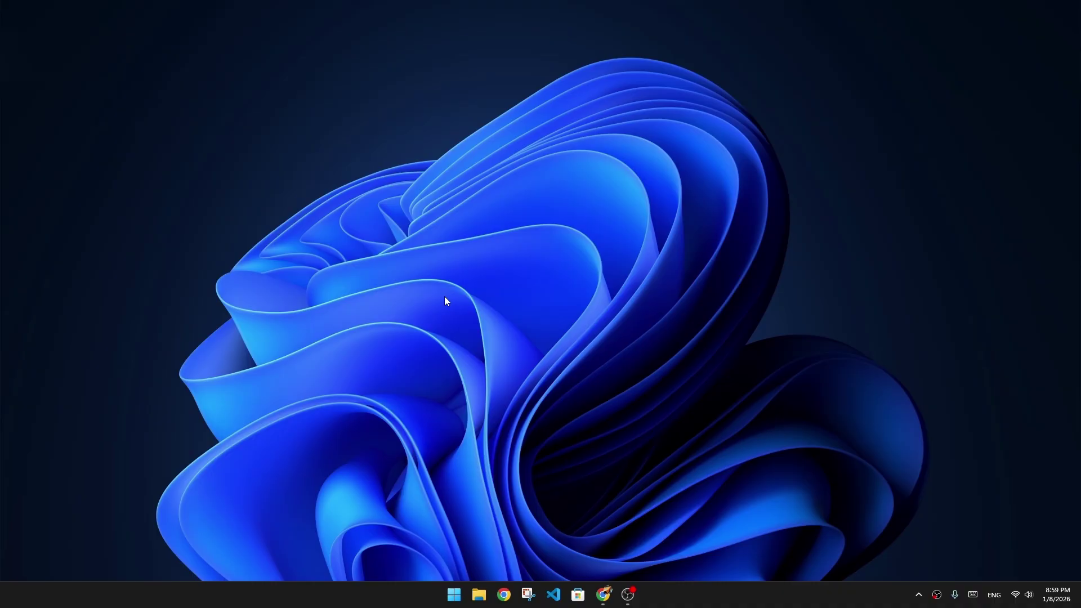
View the Network reset page in the advanced network settings, and close Settings without resetting
key(super+i)
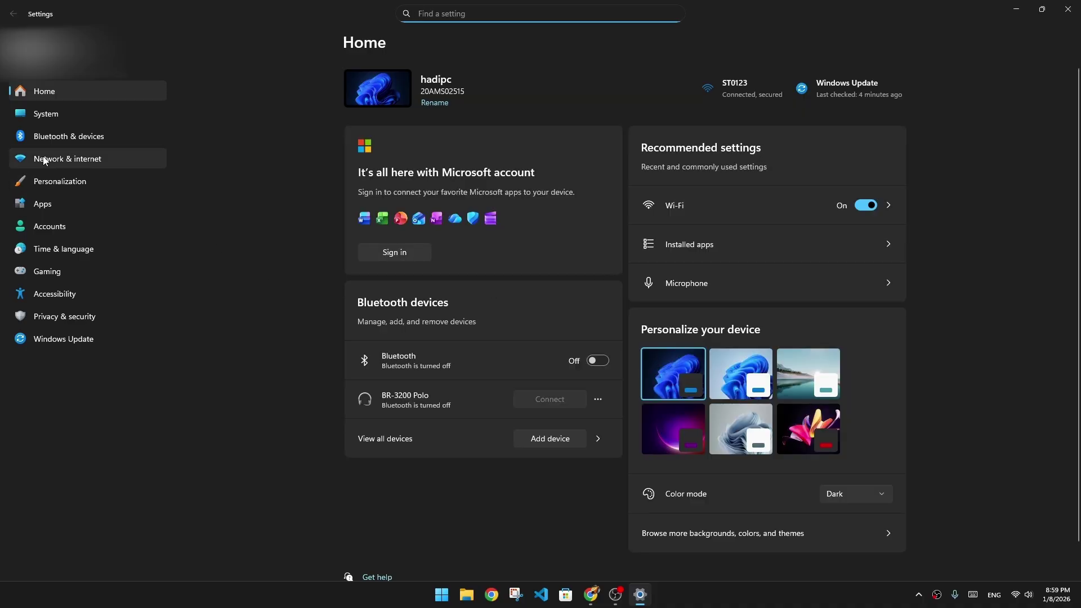
click(66, 158)
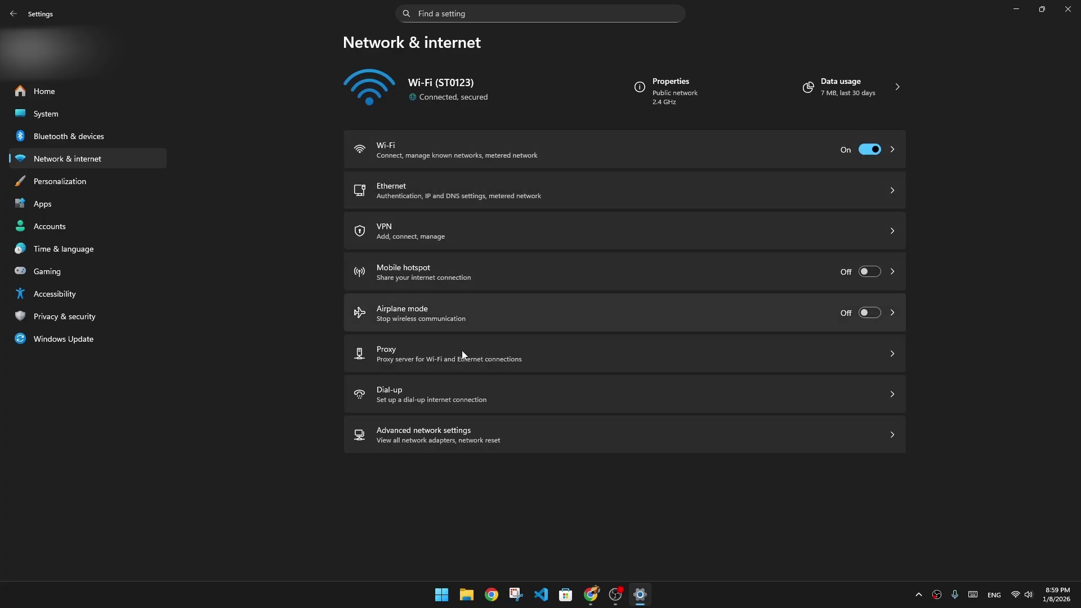
click(478, 435)
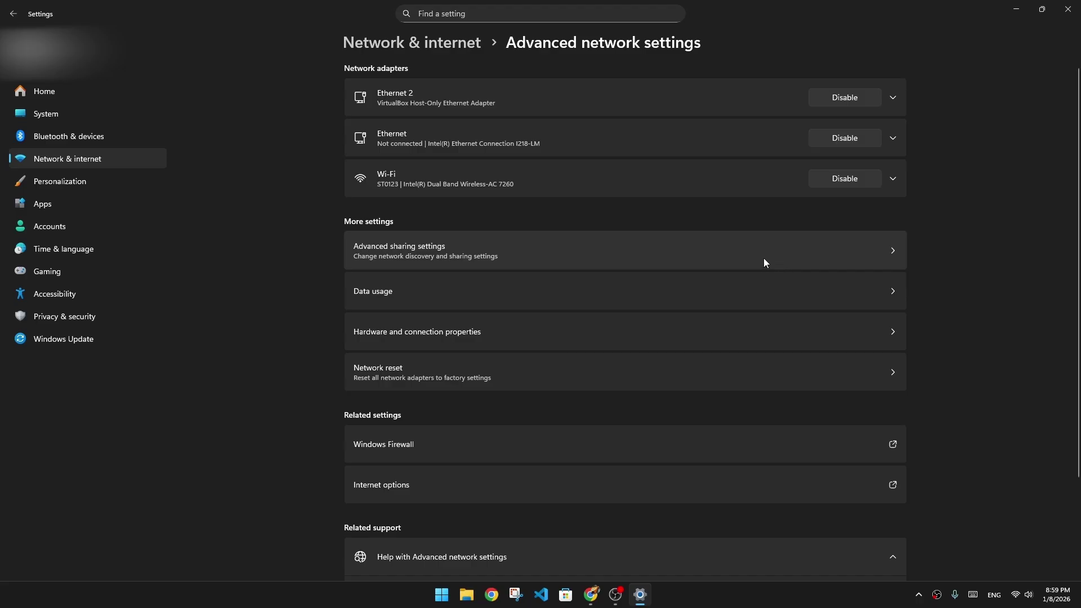
click(594, 372)
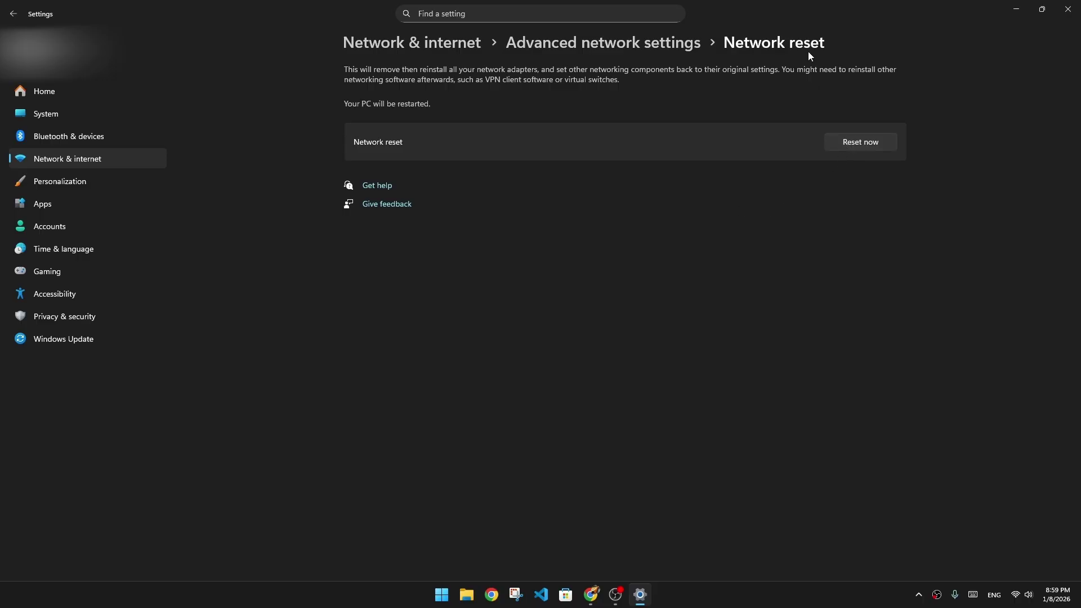
click(1068, 9)
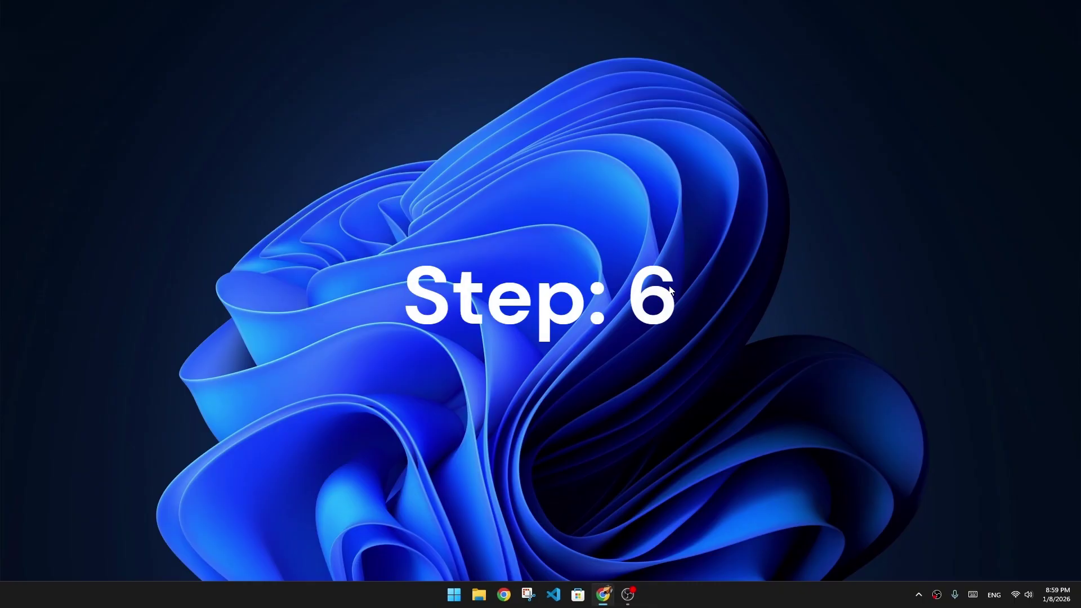
Open Settings and view the Wi-Fi hardware properties in the network and internet settings
click(505, 296)
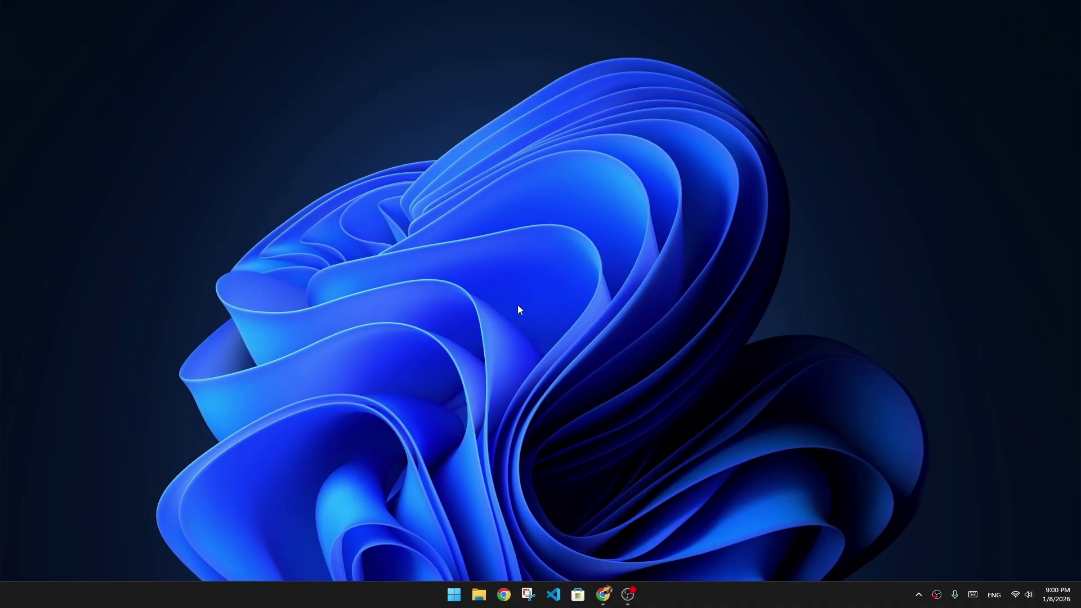
key(super+i)
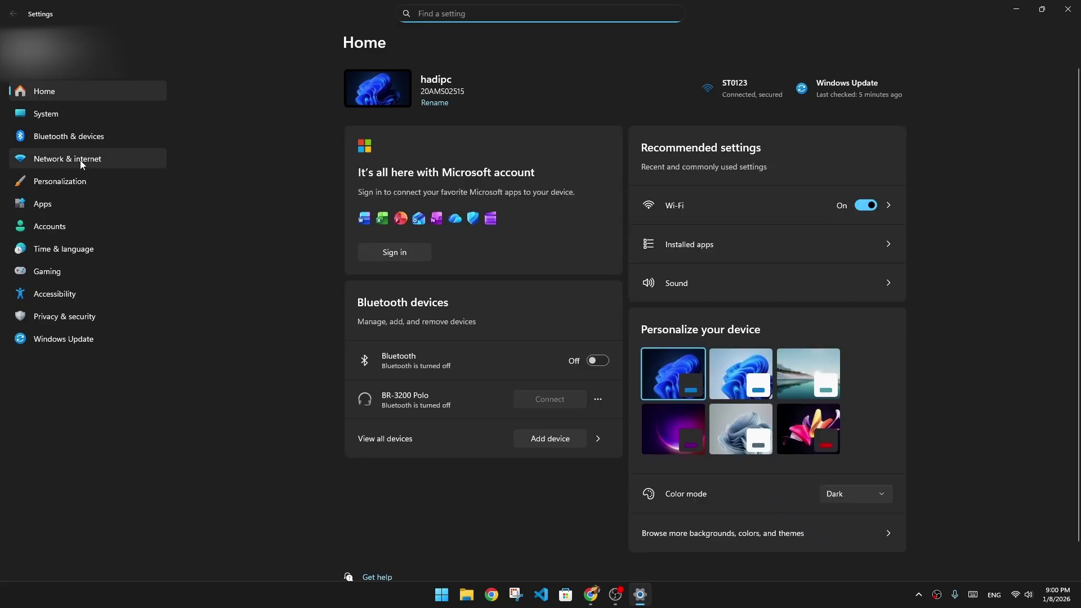
click(77, 159)
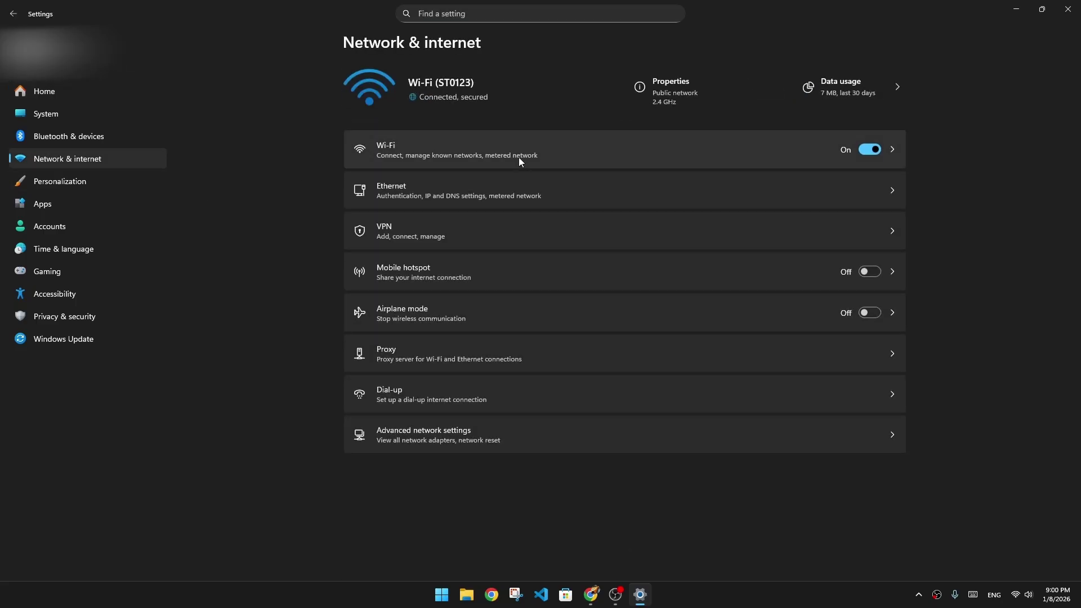
click(518, 157)
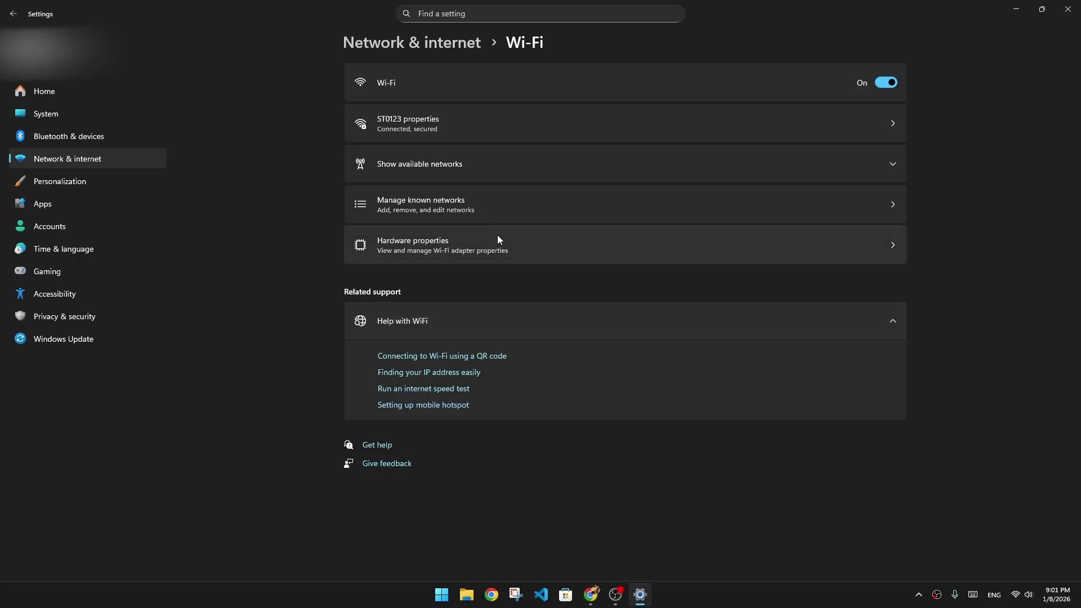
click(539, 241)
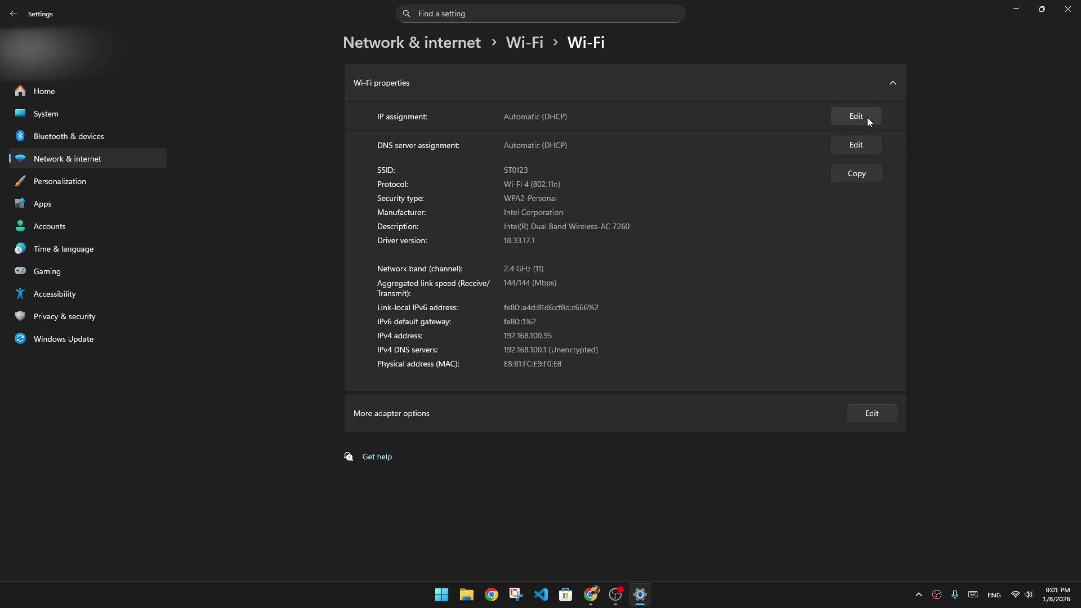
View the IP assignment options for the Wi-Fi connection, cancel without saving, and close Settings
click(853, 118)
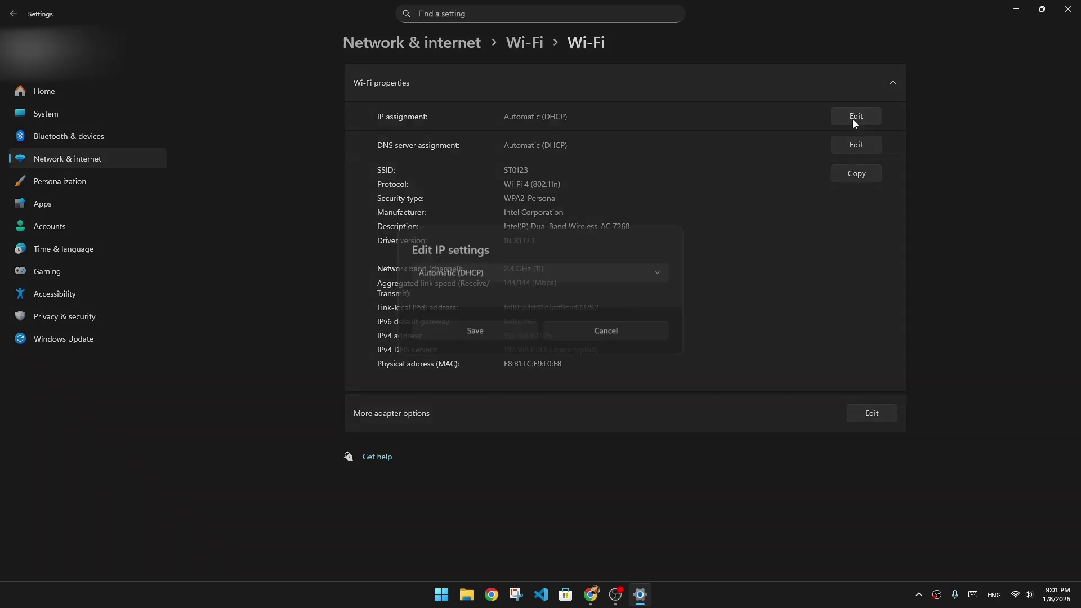
click(563, 275)
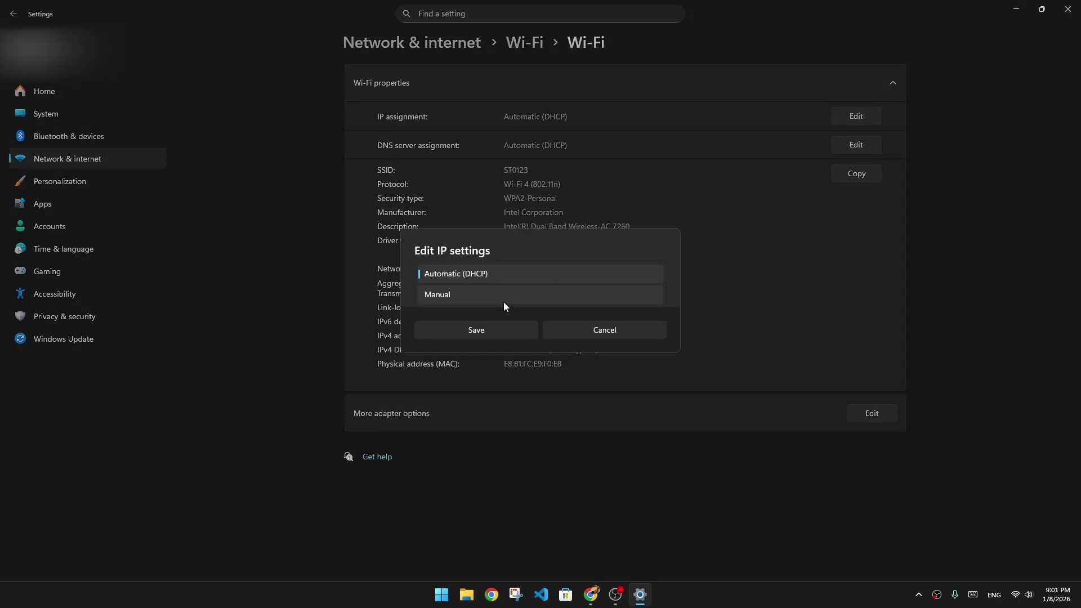
click(583, 328)
click(583, 329)
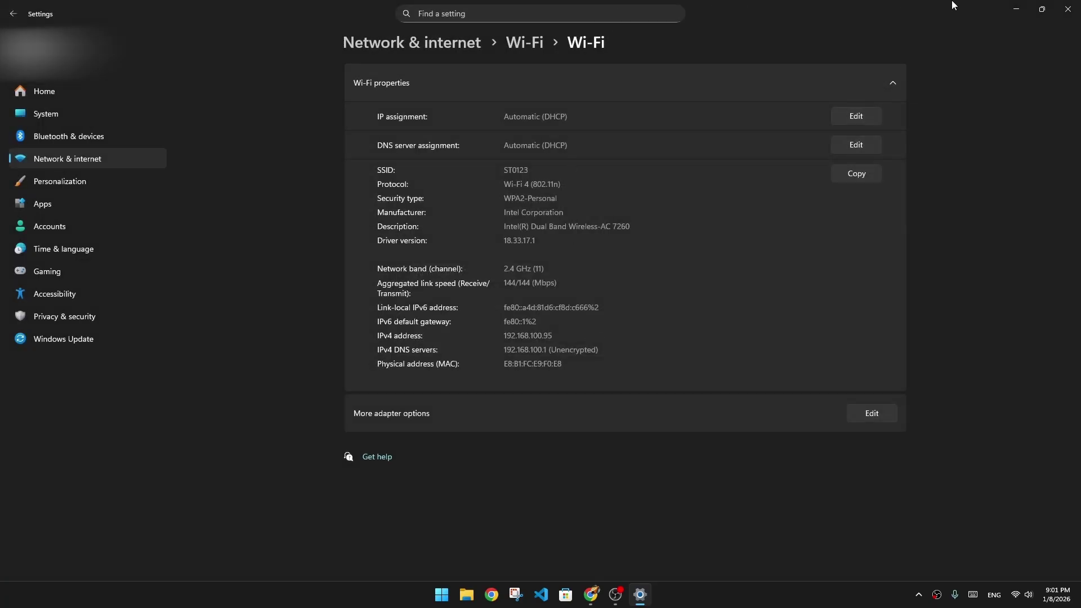
click(1070, 6)
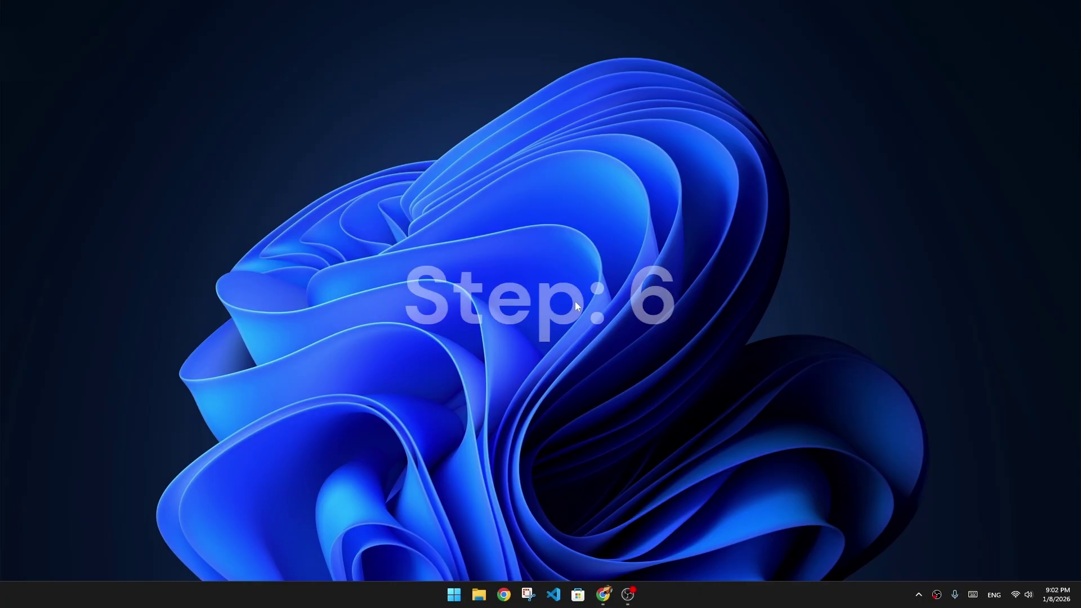
Open Control Panel and go through the Network and Sharing Center to the list of network adapters
key(super)
text(control)
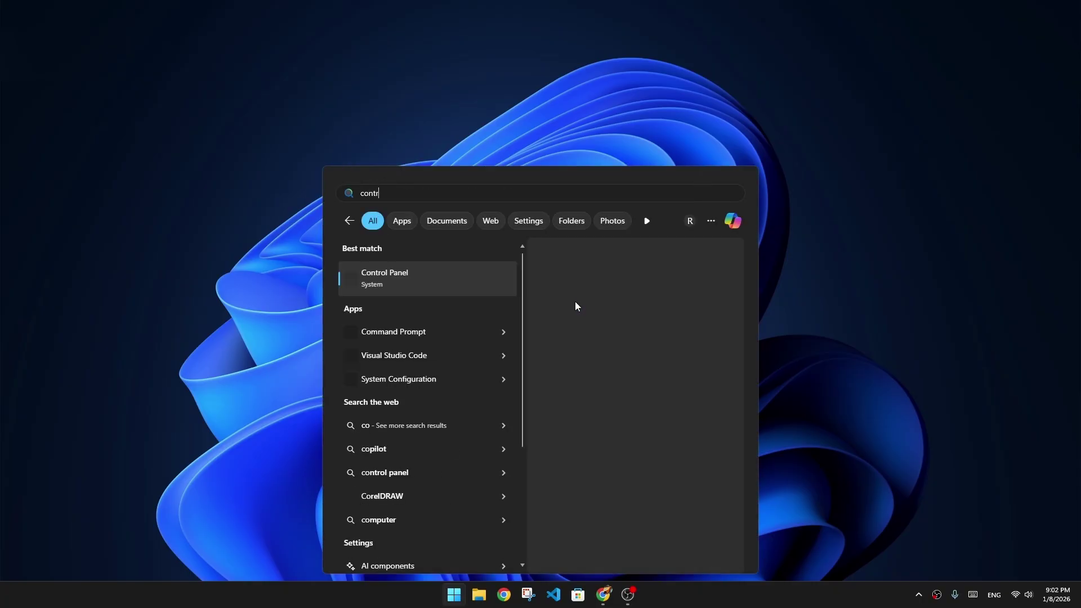
key(Return)
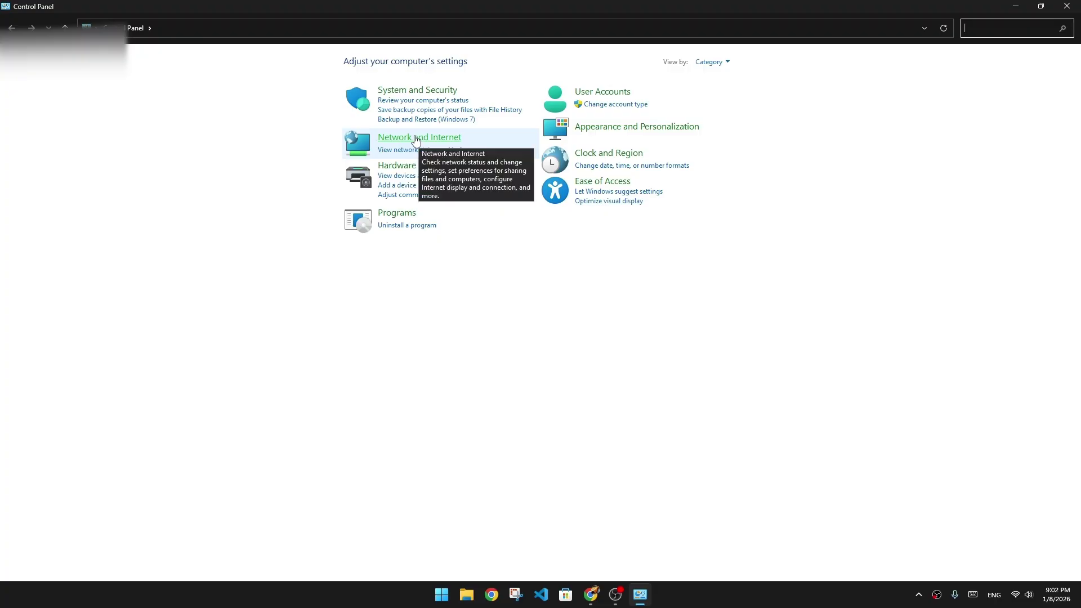
click(413, 138)
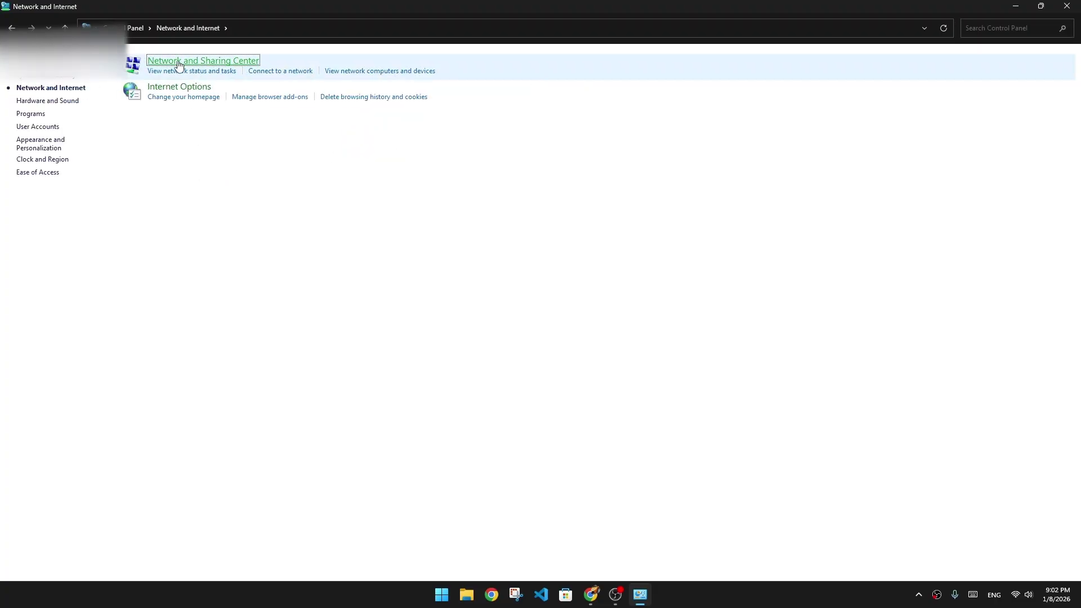
click(191, 62)
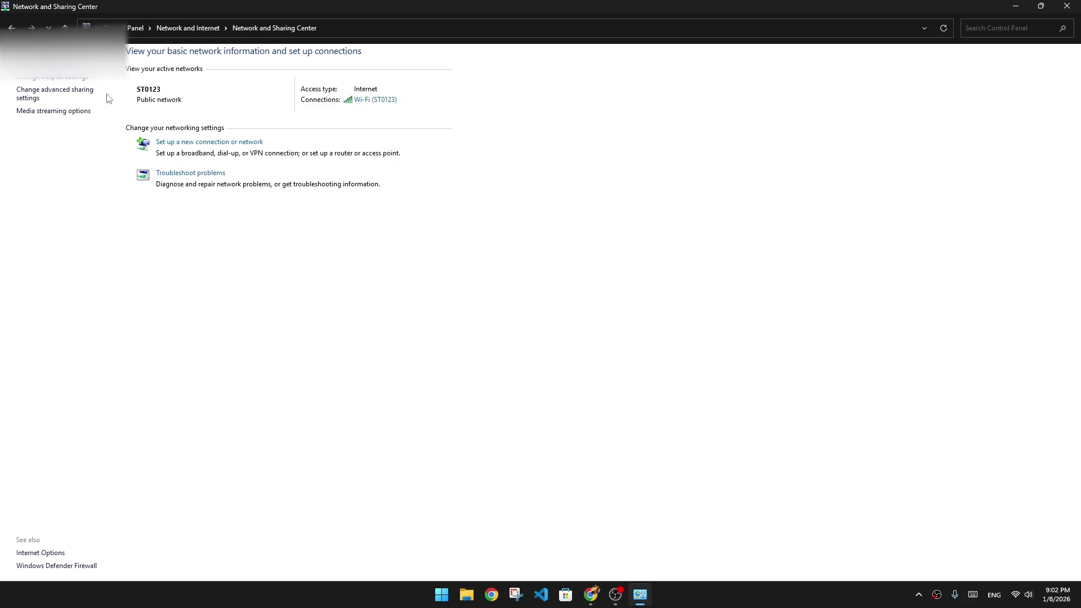
click(51, 79)
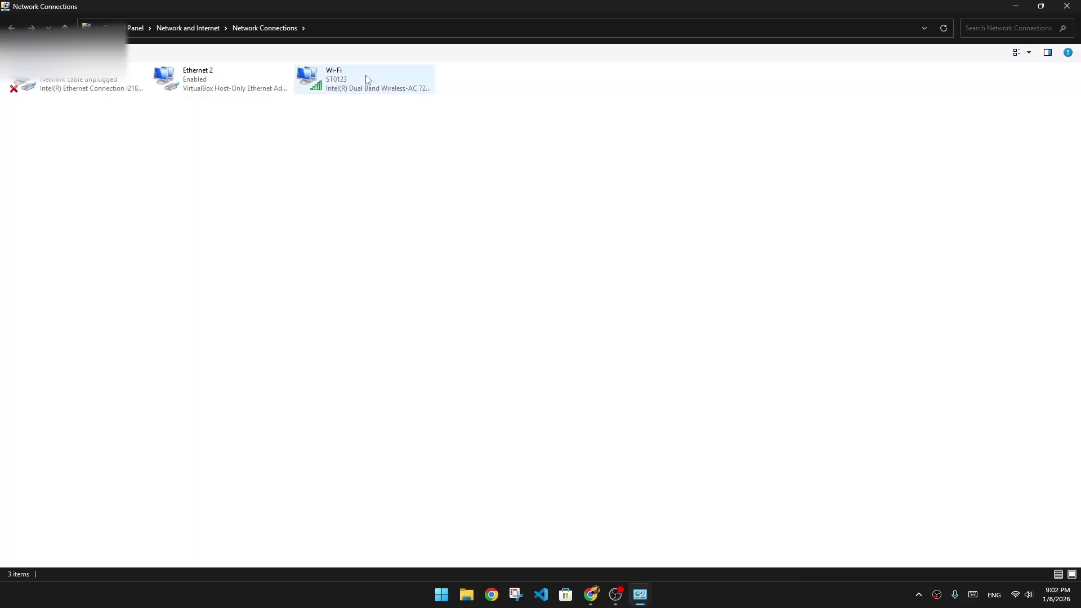
View the Internet Protocol Version 6 (TCP/IPv6) item in the Wi-Fi adapter's properties, cancel without changes, and close Control Panel
right_click(353, 77)
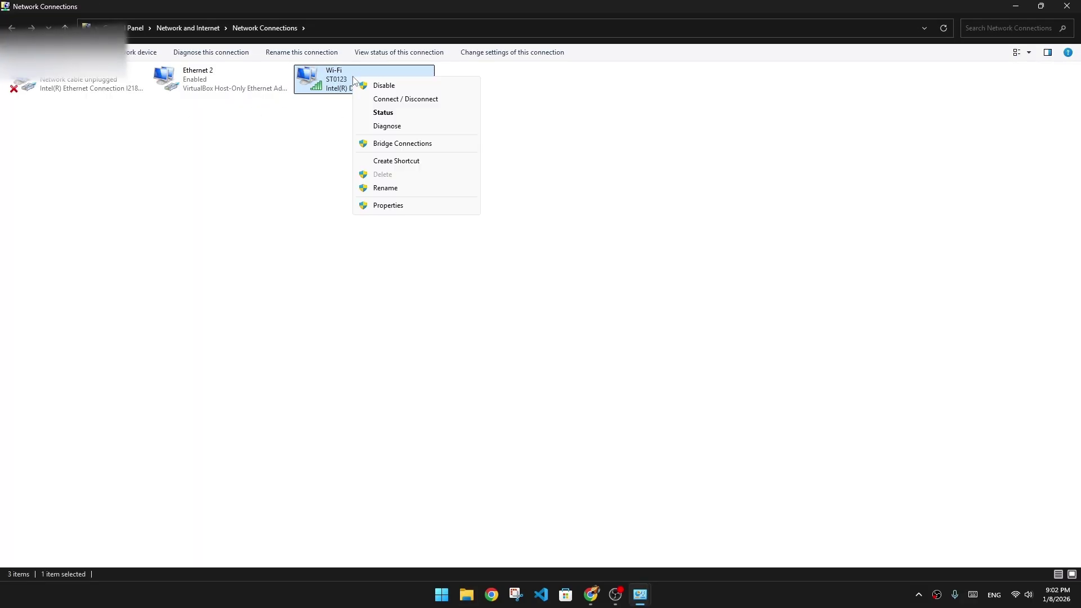
click(400, 208)
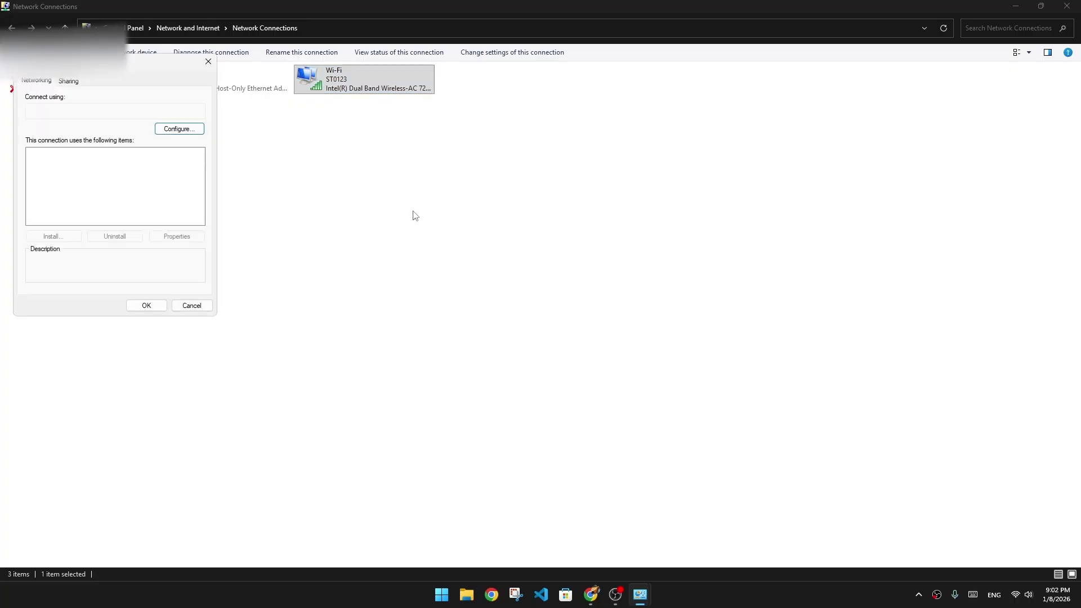
drag(148, 62, 430, 90)
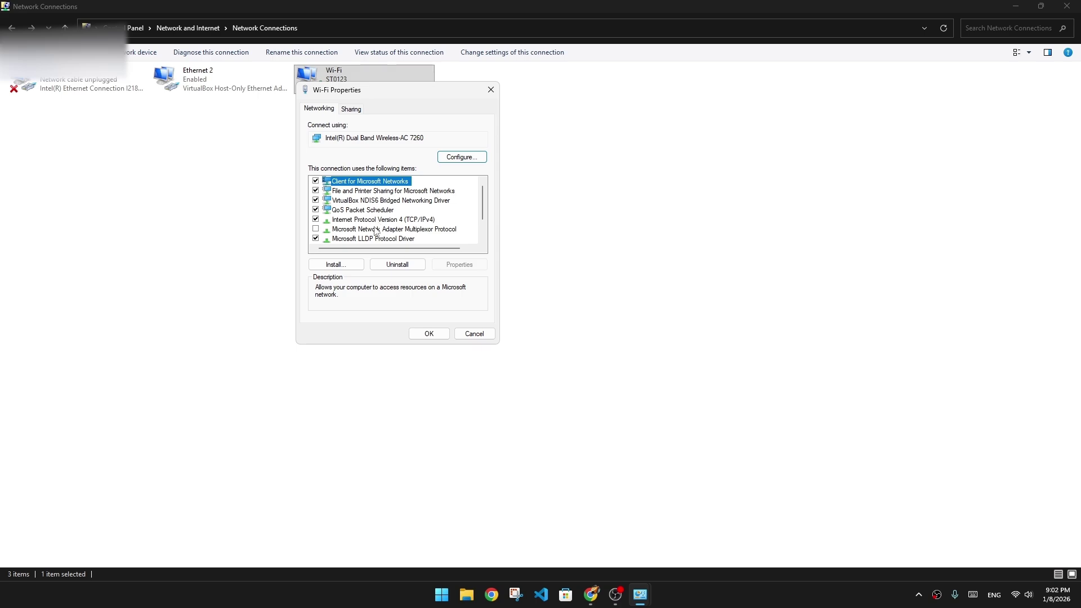
scroll(378, 232, down, 1)
click(356, 223)
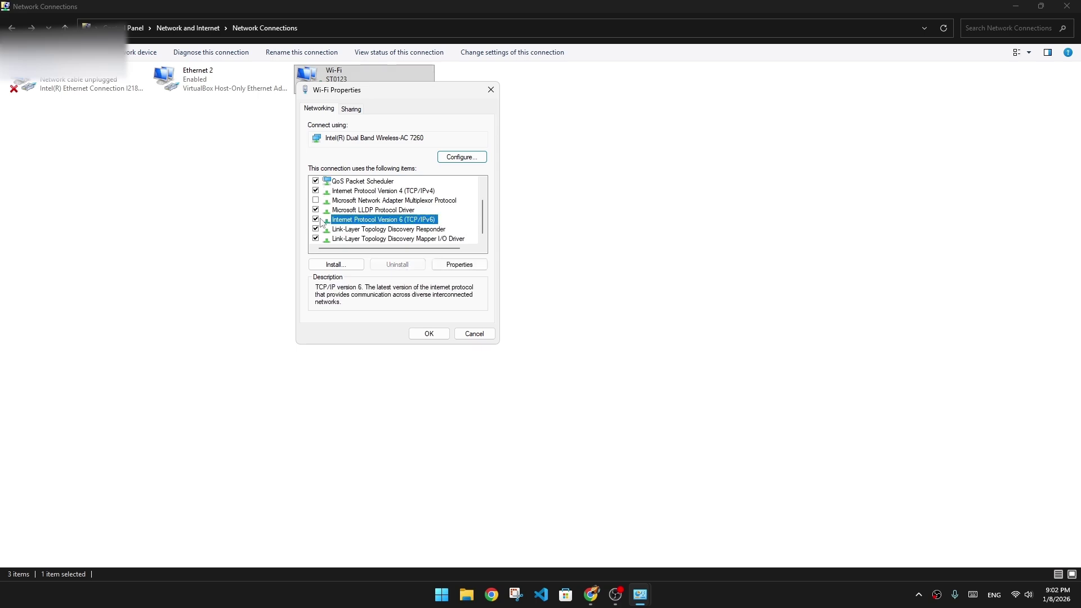
click(479, 332)
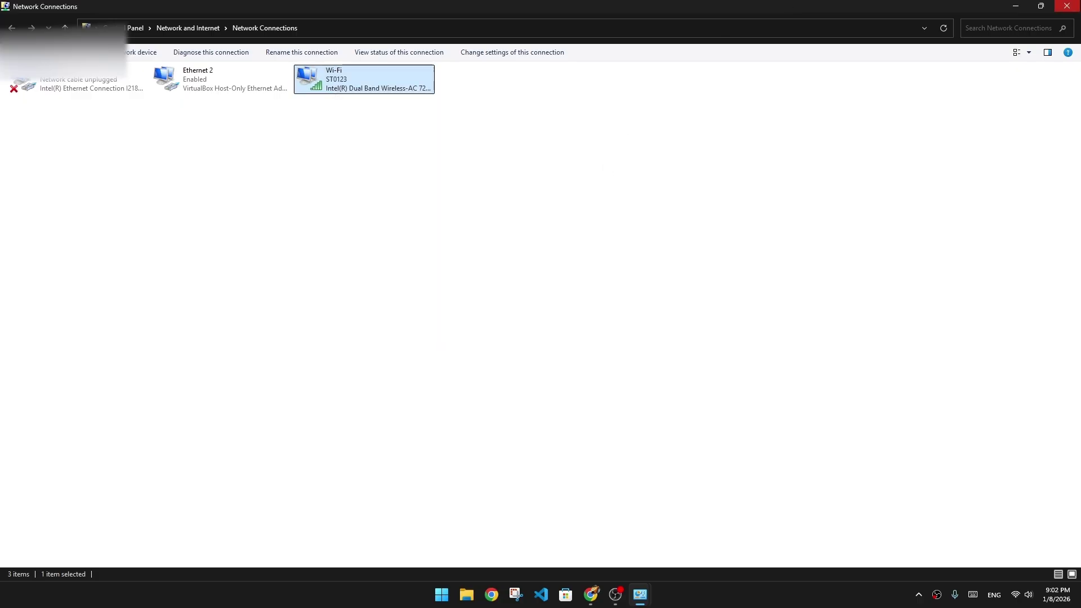
click(1068, 6)
click(1067, 6)
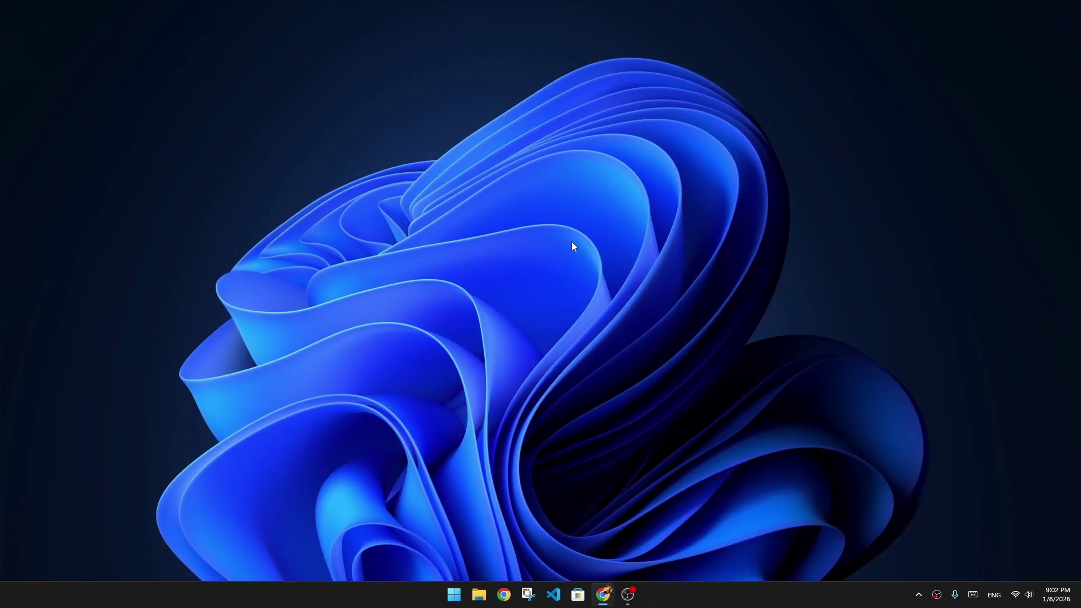